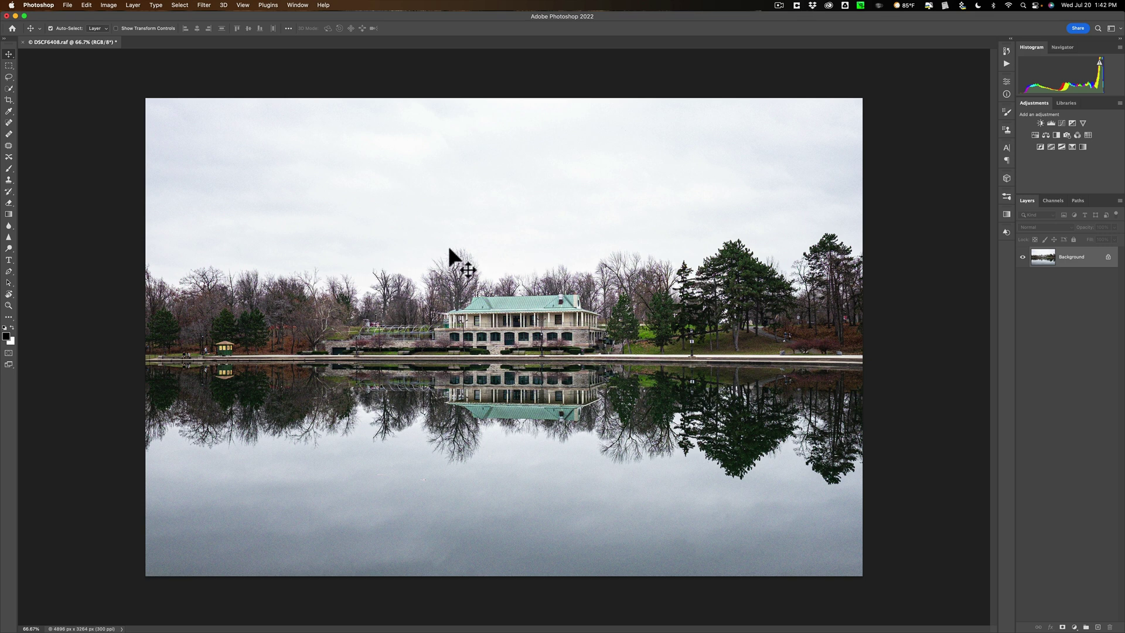
- Apply Sky Replacement with a blue cloudy sky preset, output to a duplicate layer
click(86, 5)
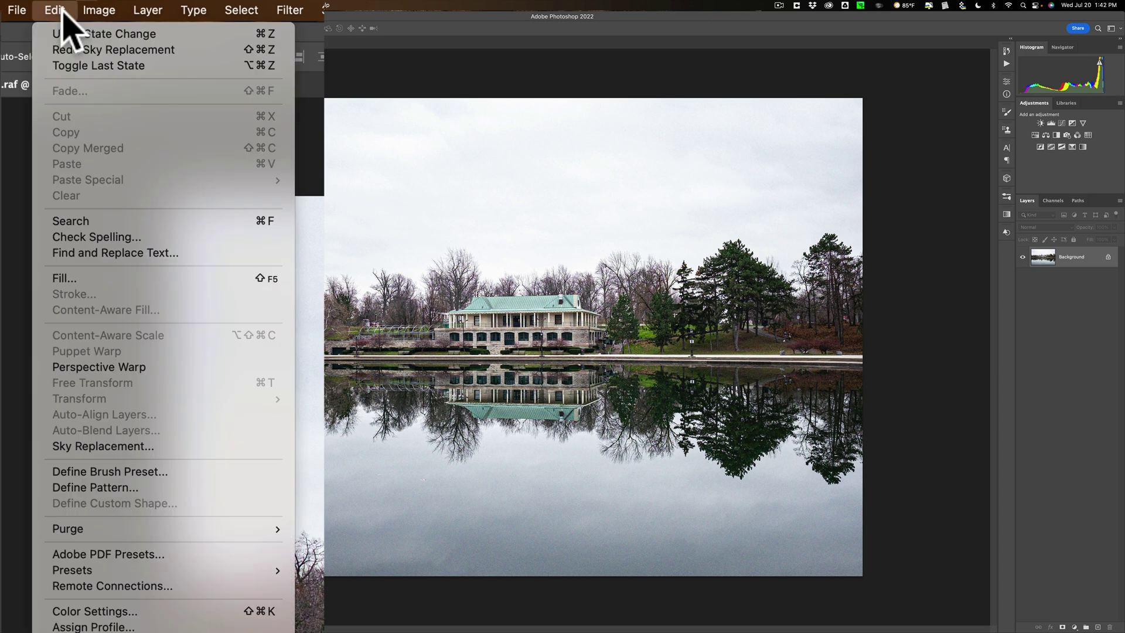
click(110, 457)
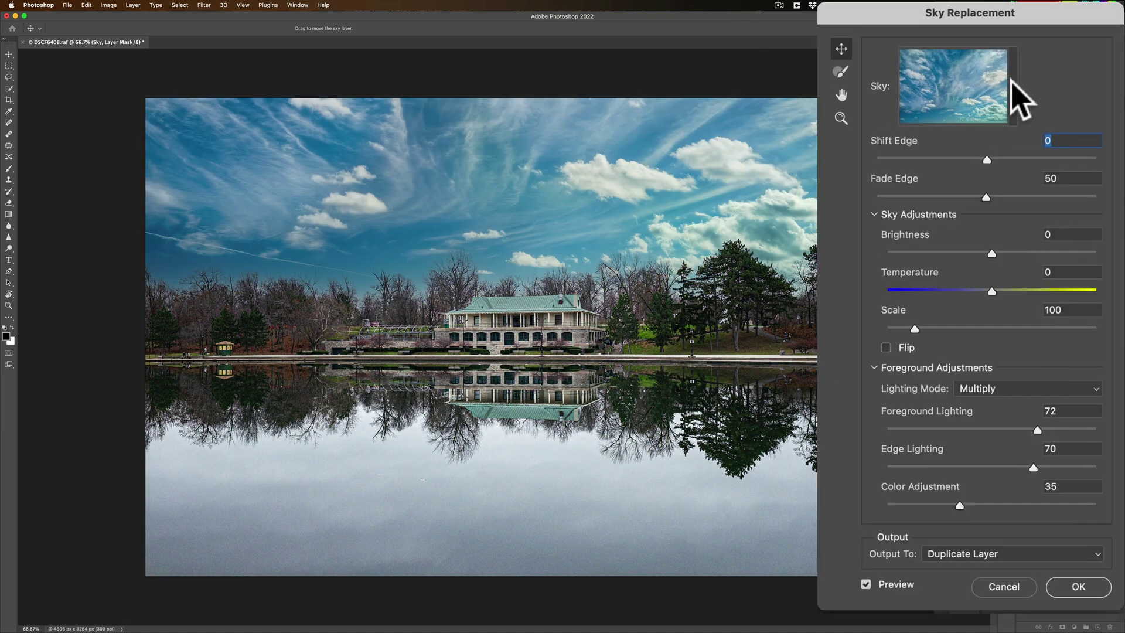
click(1034, 122)
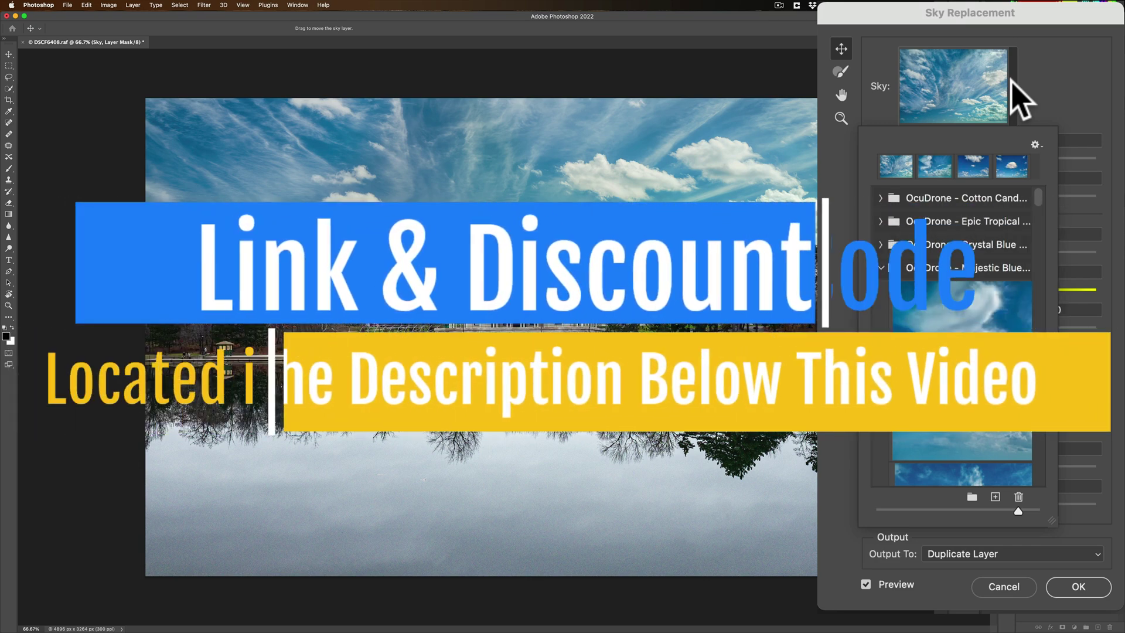
click(1020, 100)
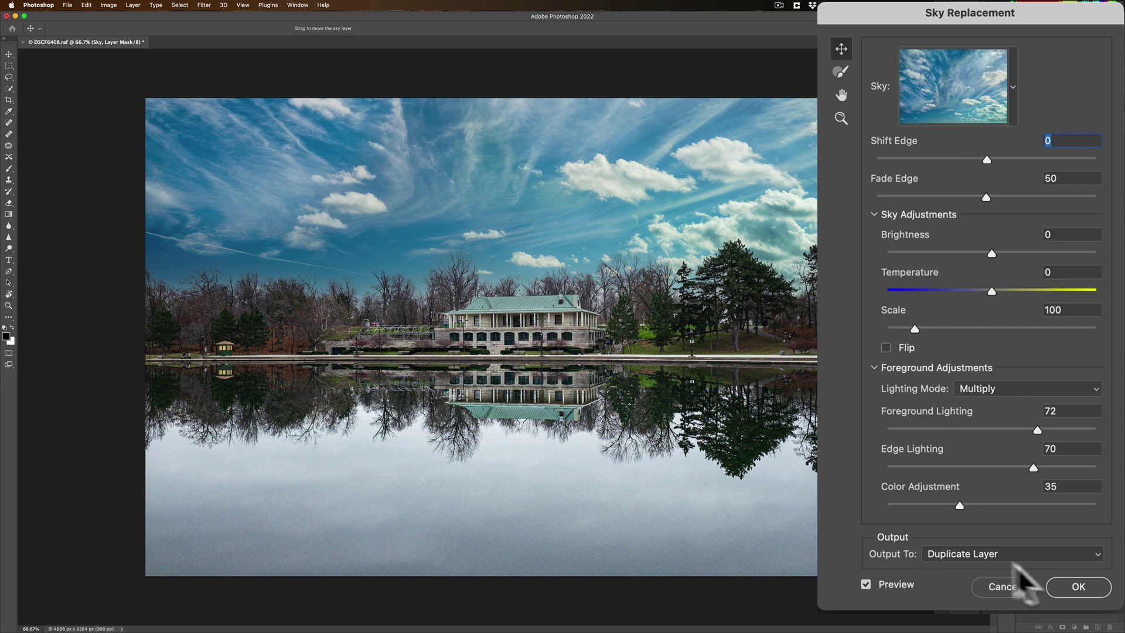
click(1077, 585)
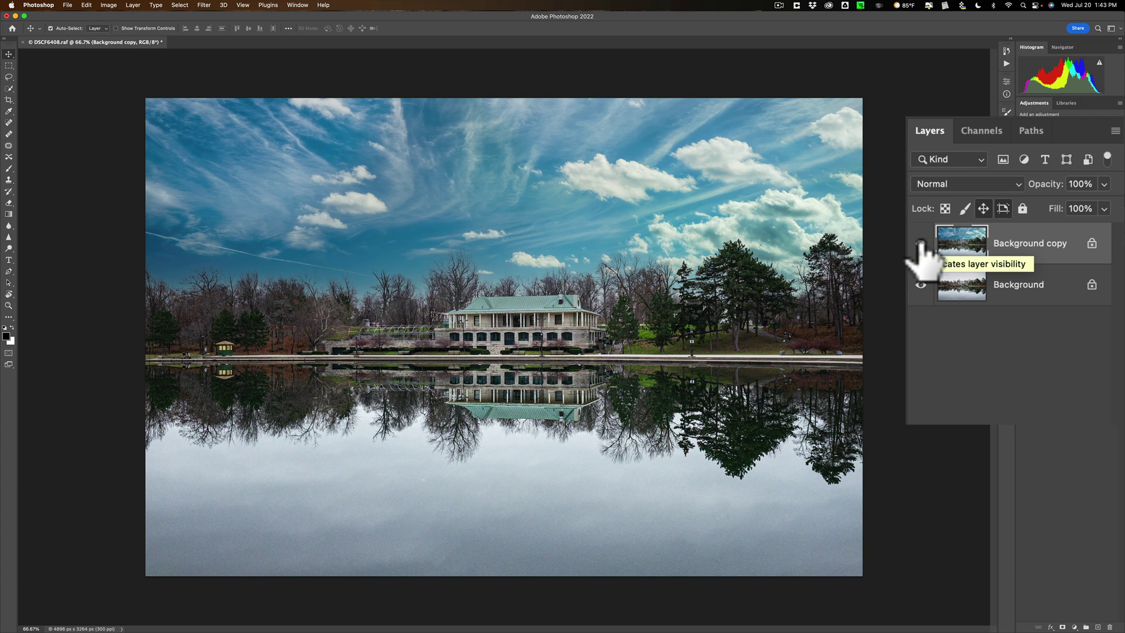
- Hide Background copy and unlock the original Background into Layer 0
click(920, 242)
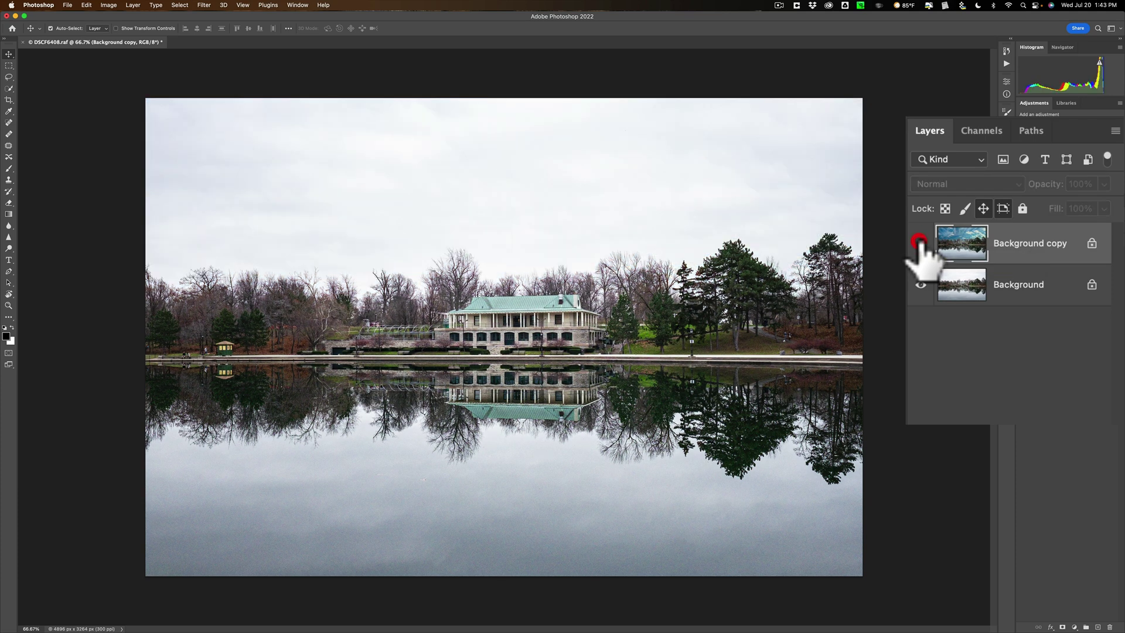
click(1025, 276)
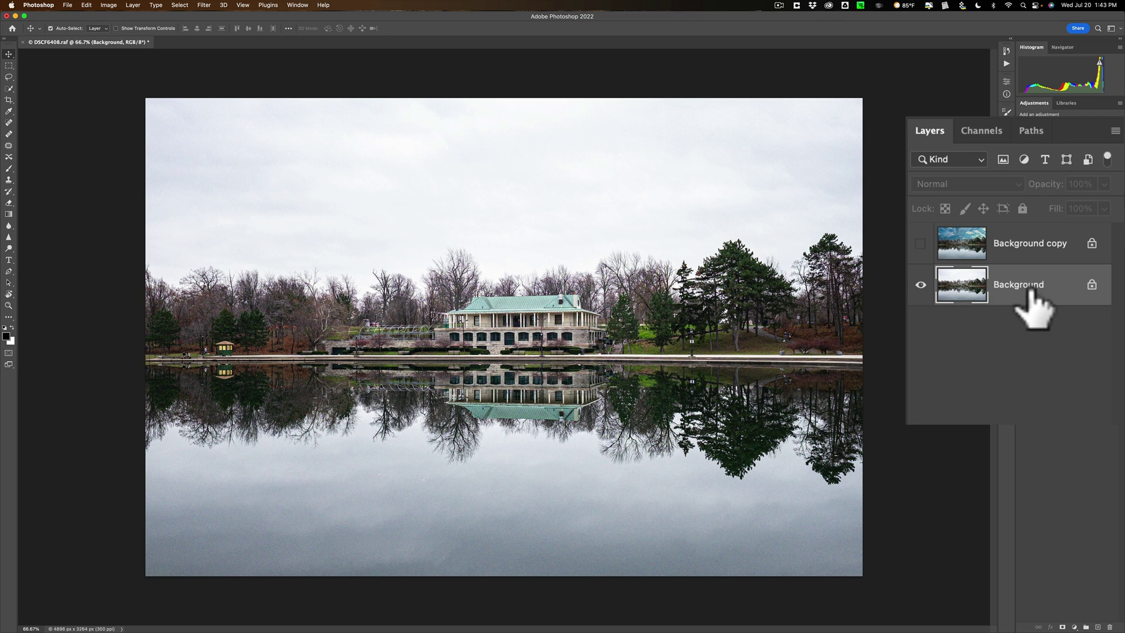
click(1092, 284)
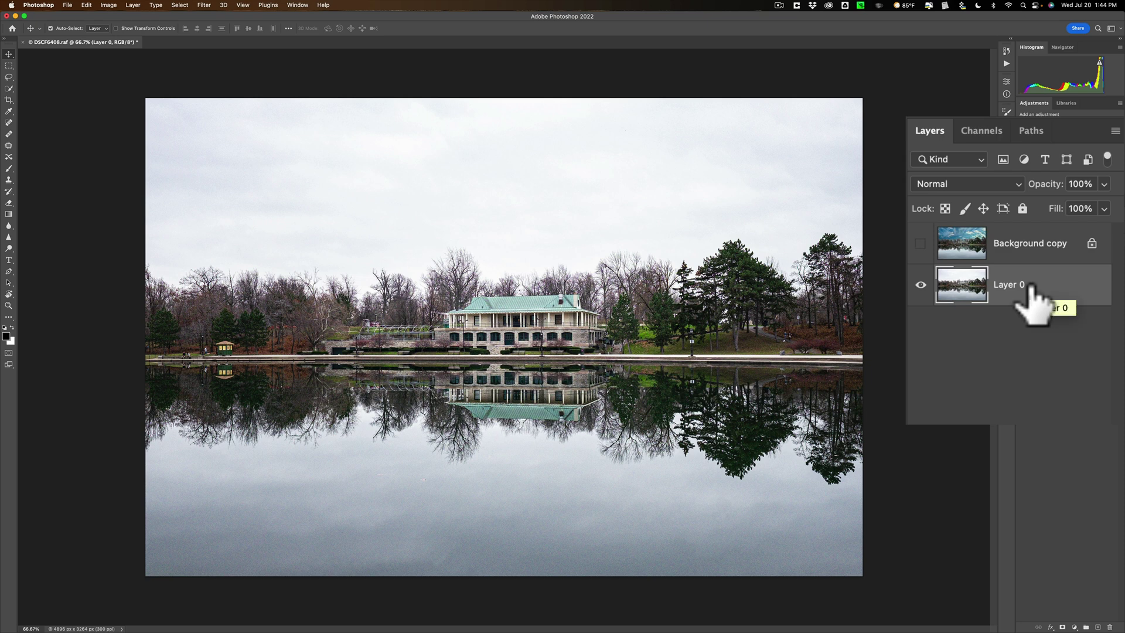
- Flip Layer 0 vertically with Free Transform and commit the flip
key(super+t)
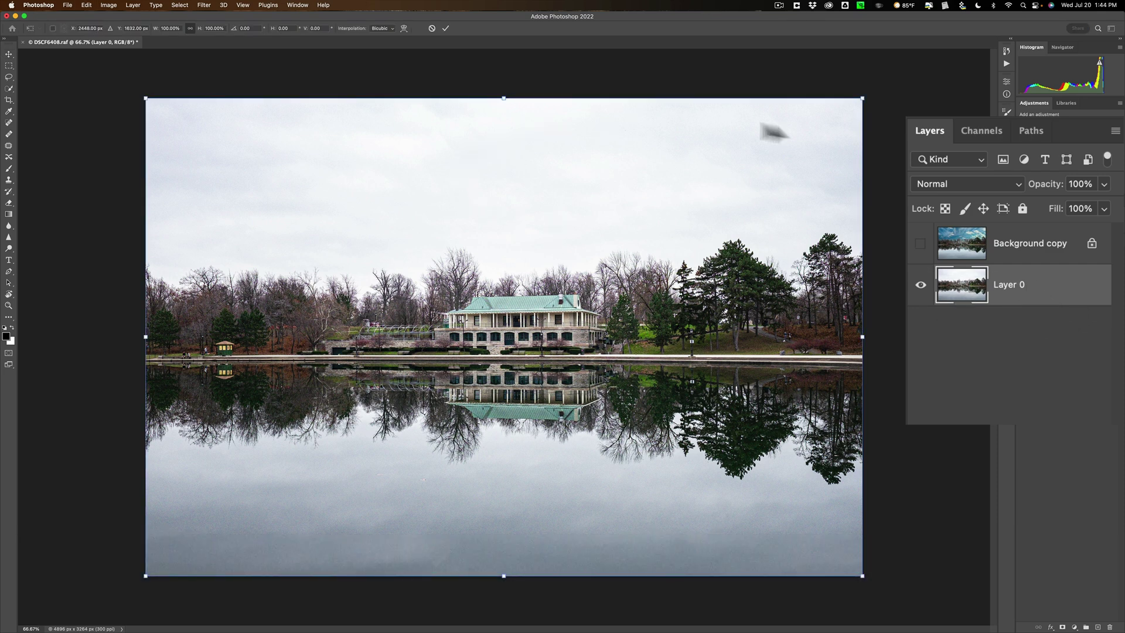
right_click(549, 218)
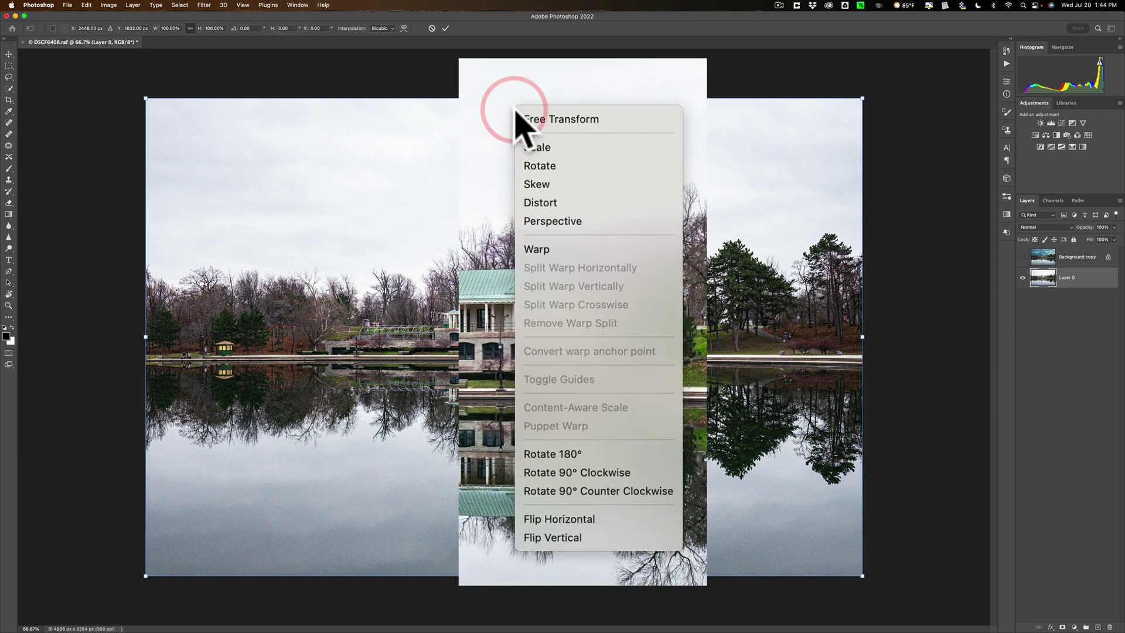
click(599, 532)
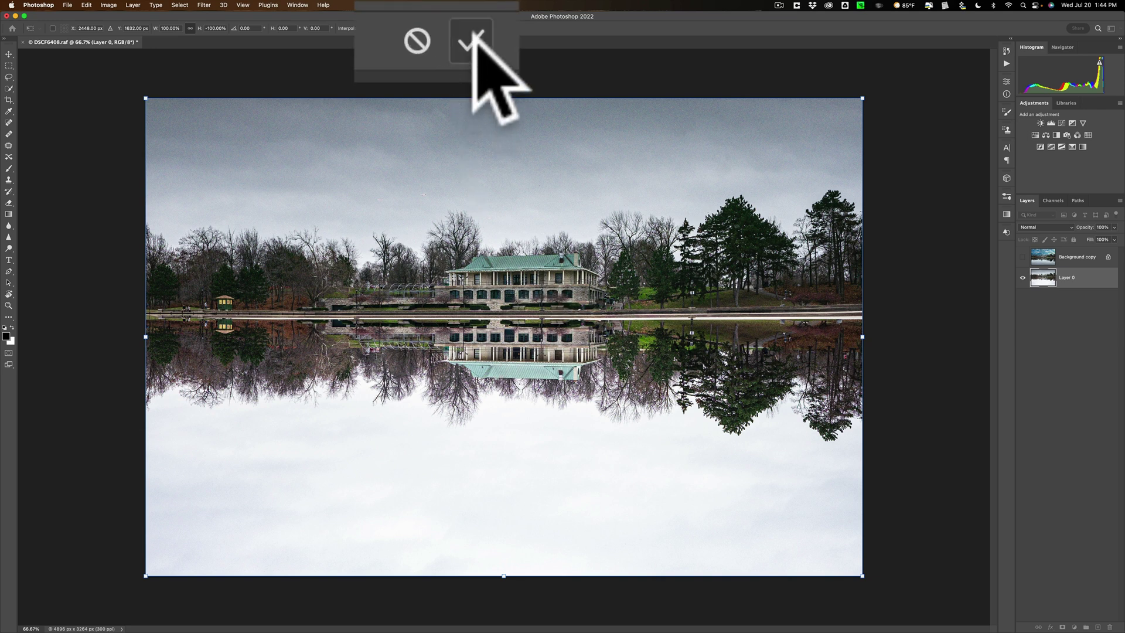
click(445, 26)
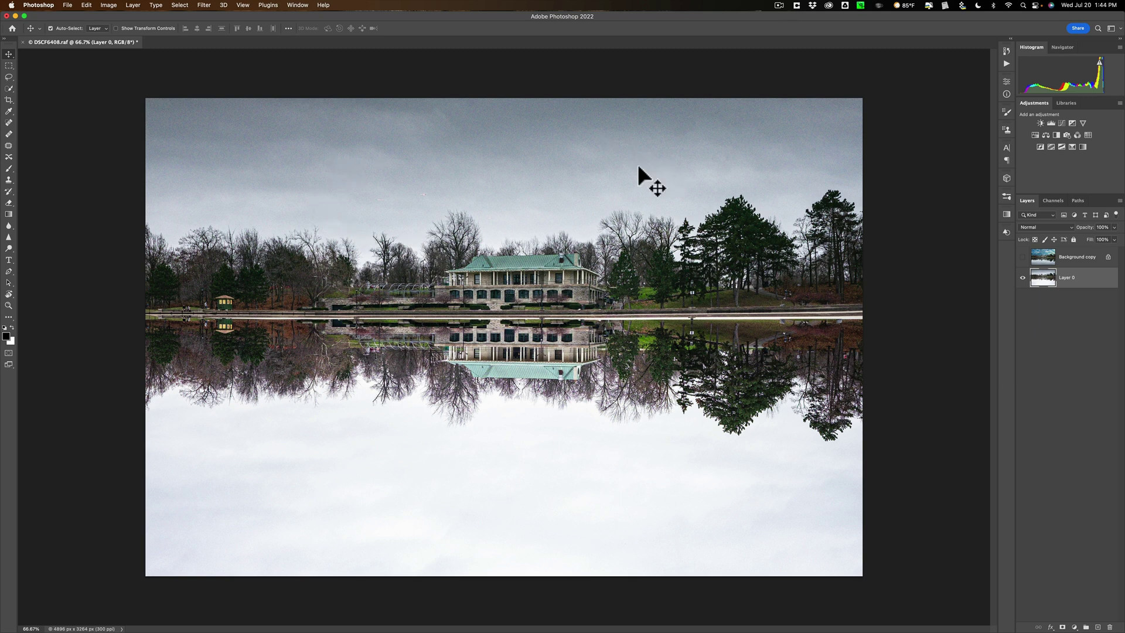
- Run Sky Replacement on flipped Layer 0, outputting a Layer 0 copy with the blue sky
click(85, 5)
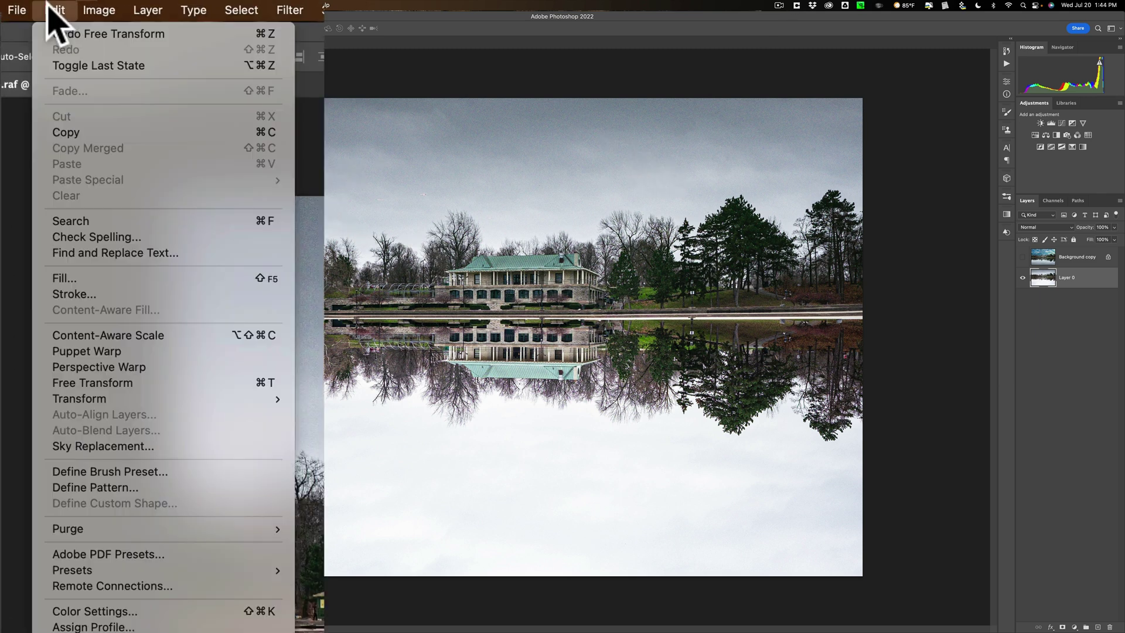
click(123, 447)
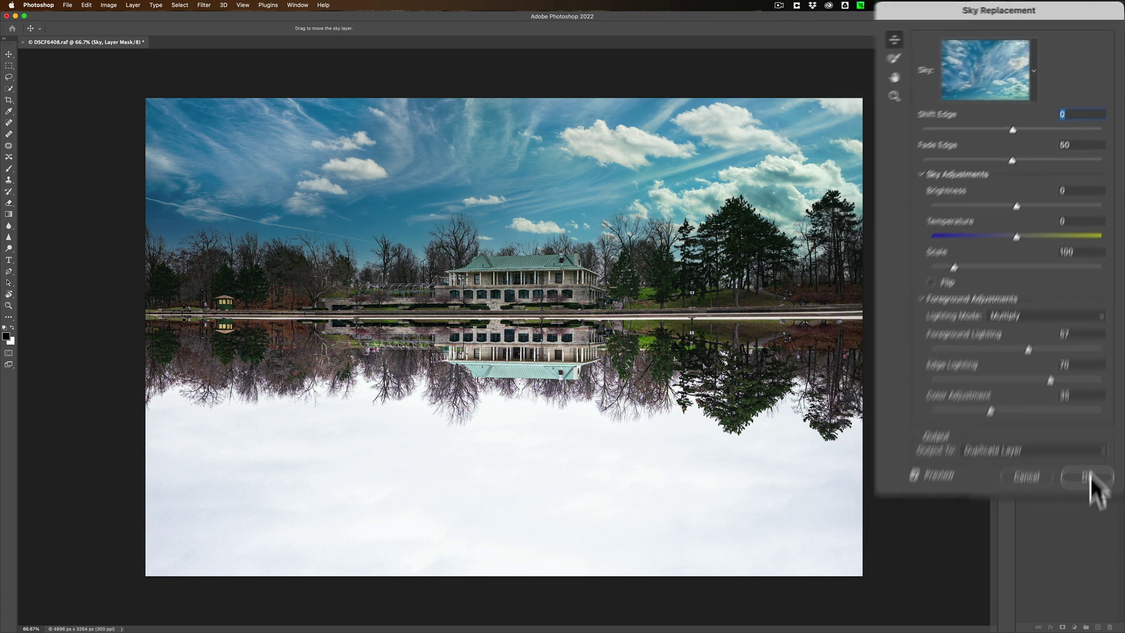
click(1070, 399)
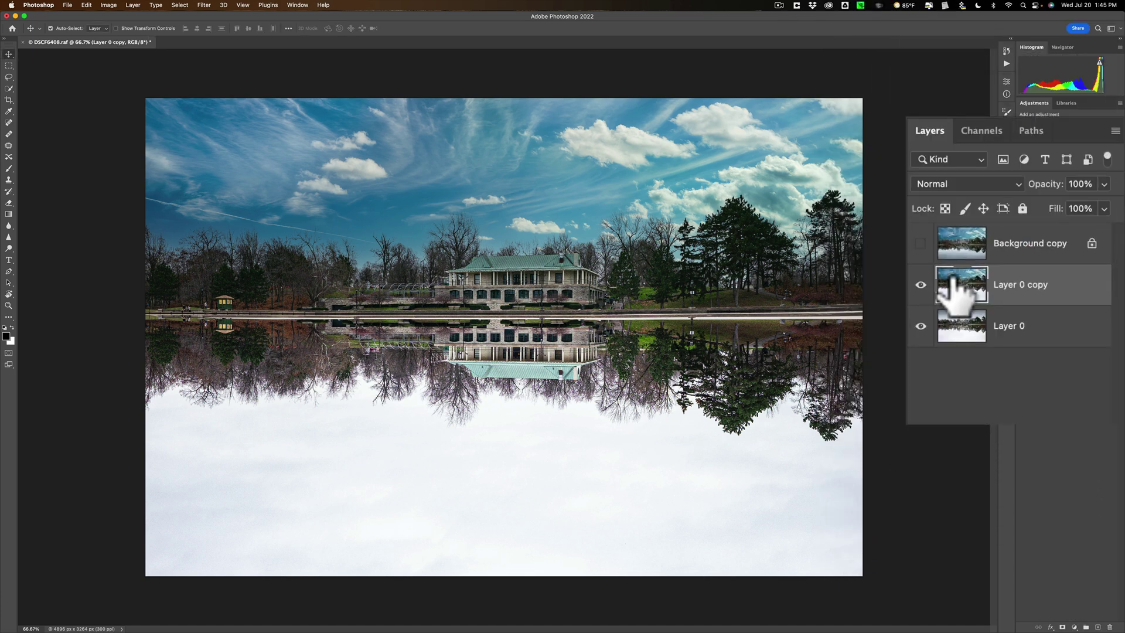
- Toggle Background copy and Layer 0 copy visibility to compare the two skies
click(921, 243)
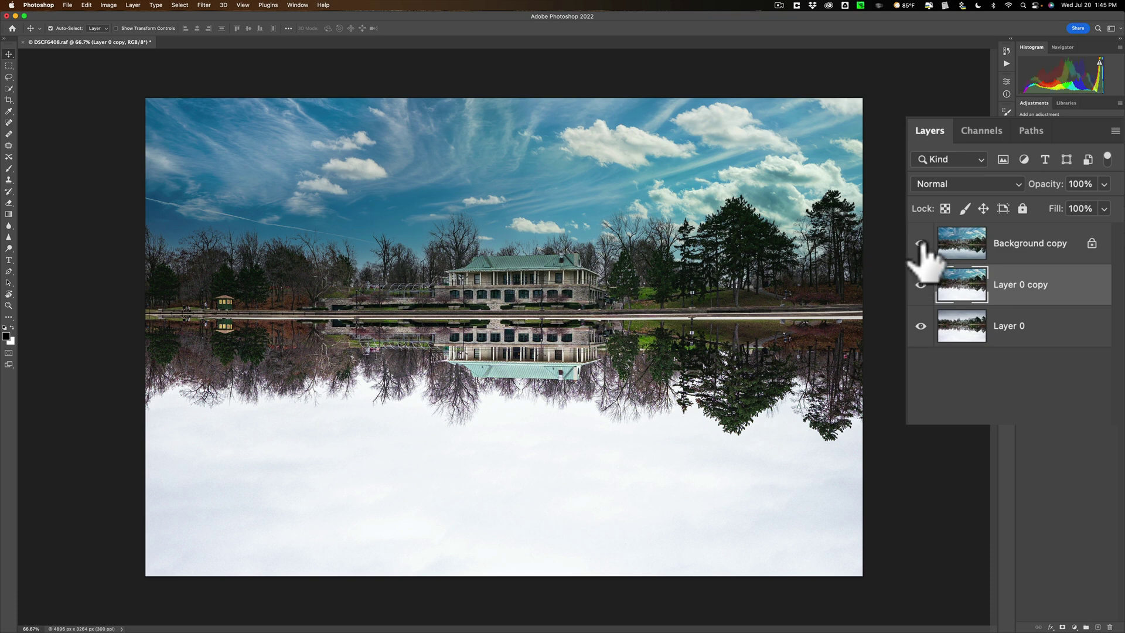
click(920, 242)
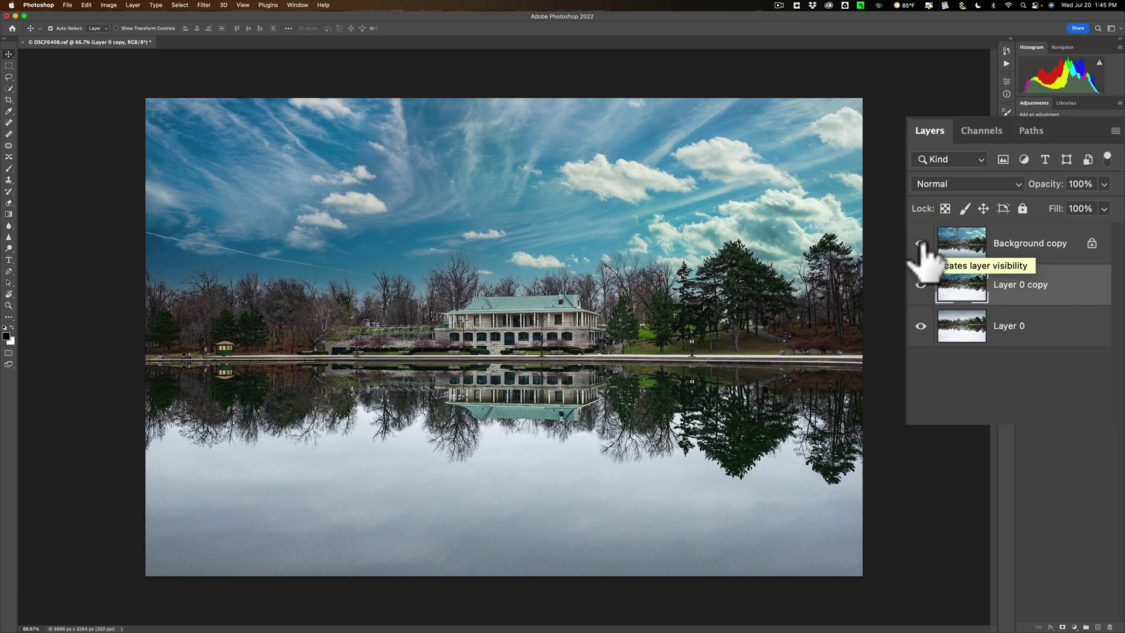
click(921, 244)
click(1071, 284)
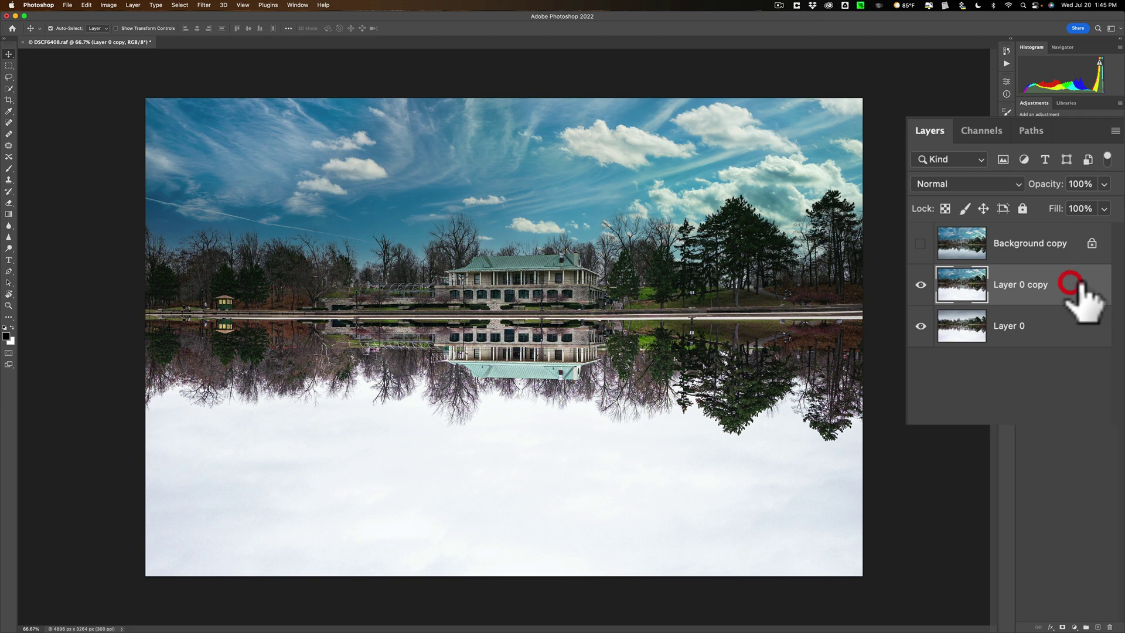
click(921, 285)
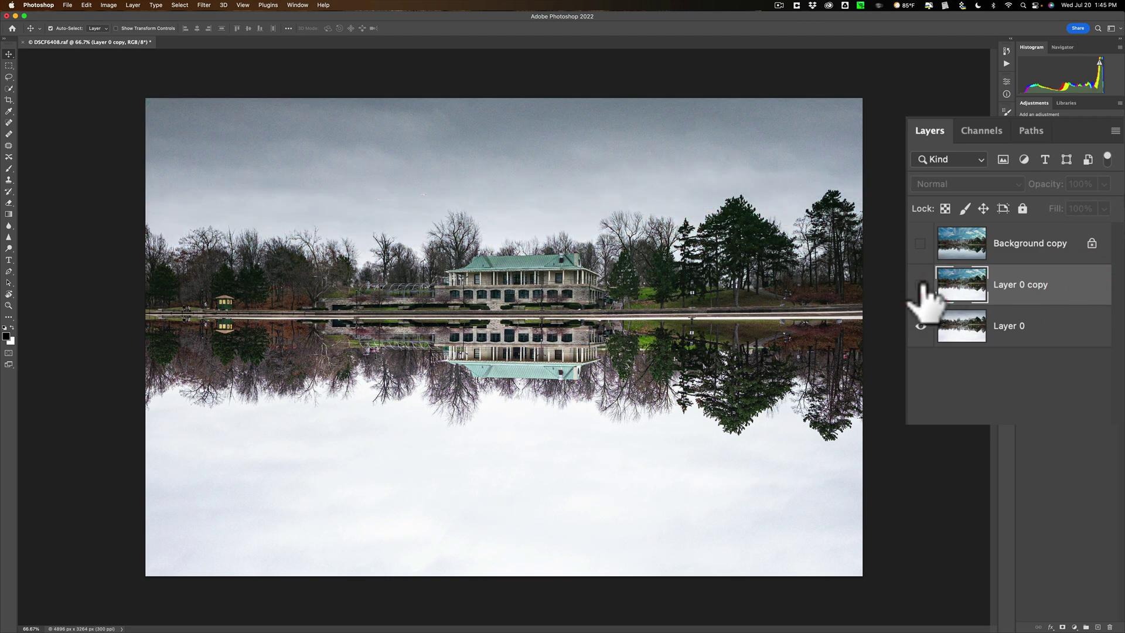
click(921, 285)
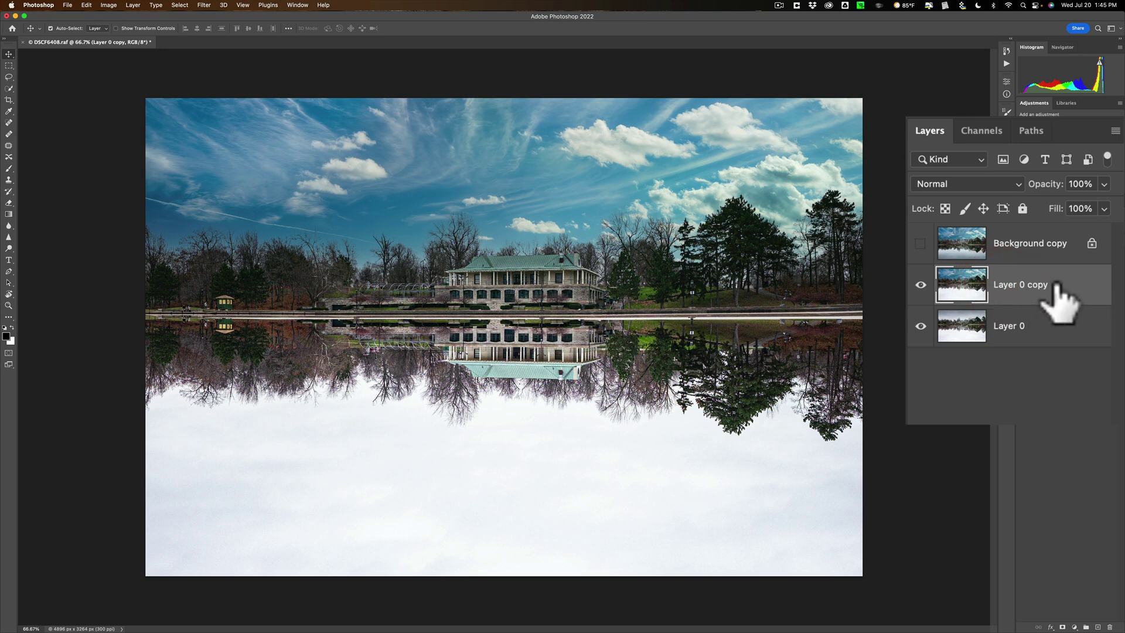
- Flip Layer 0 copy vertically with Free Transform
key(super+t)
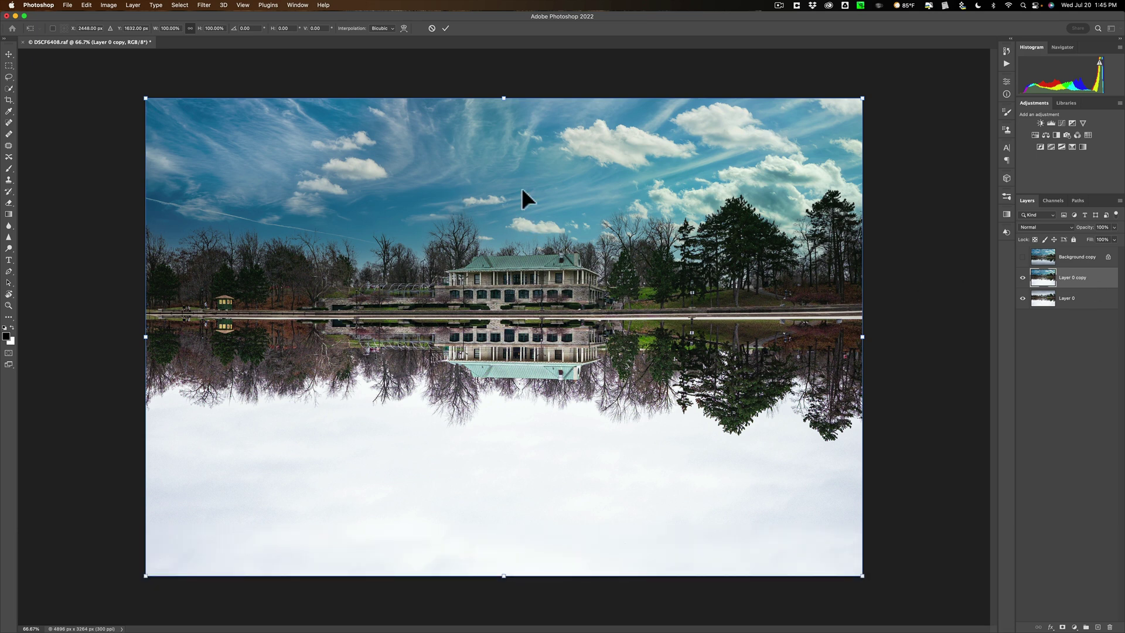
right_click(522, 188)
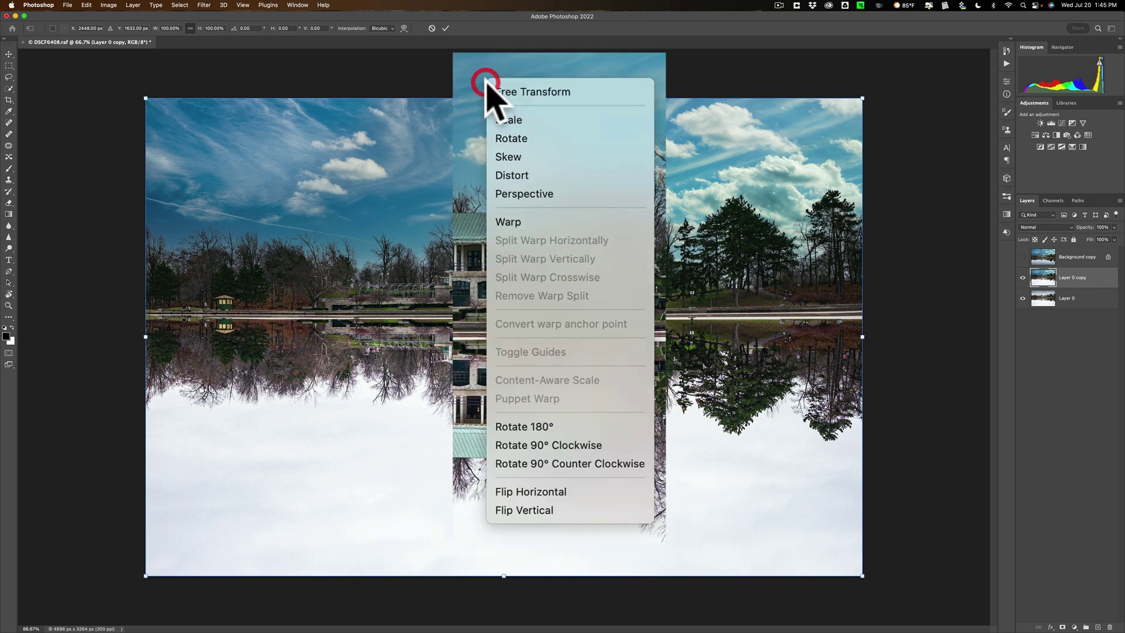
click(520, 507)
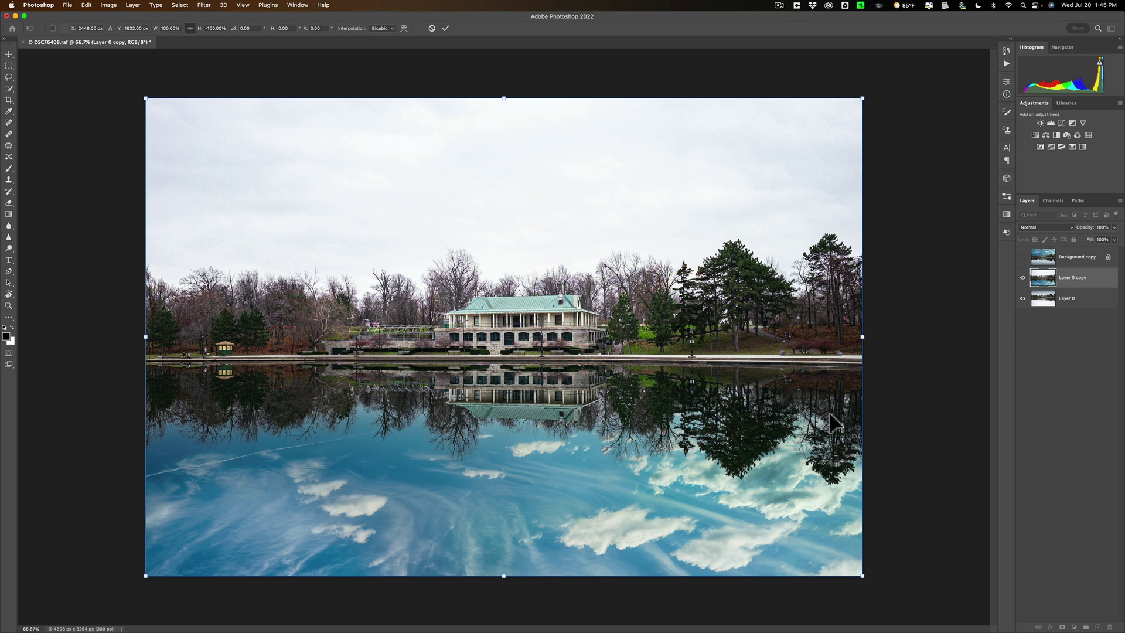
- Commit the flip, show Background copy, and add a white layer mask to it
click(1017, 249)
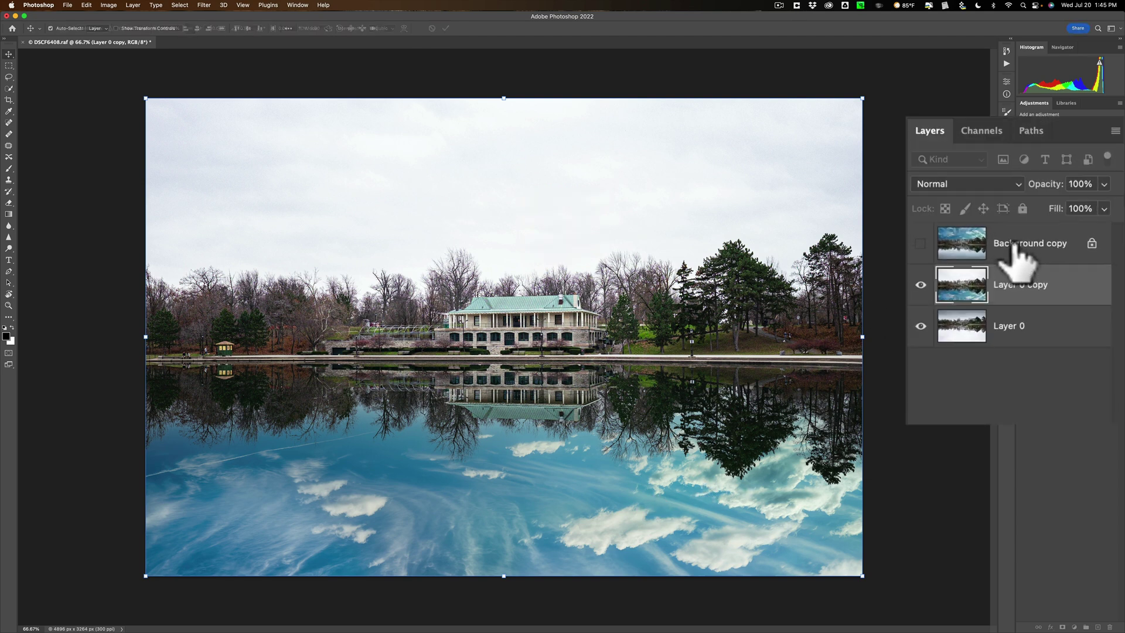
click(919, 244)
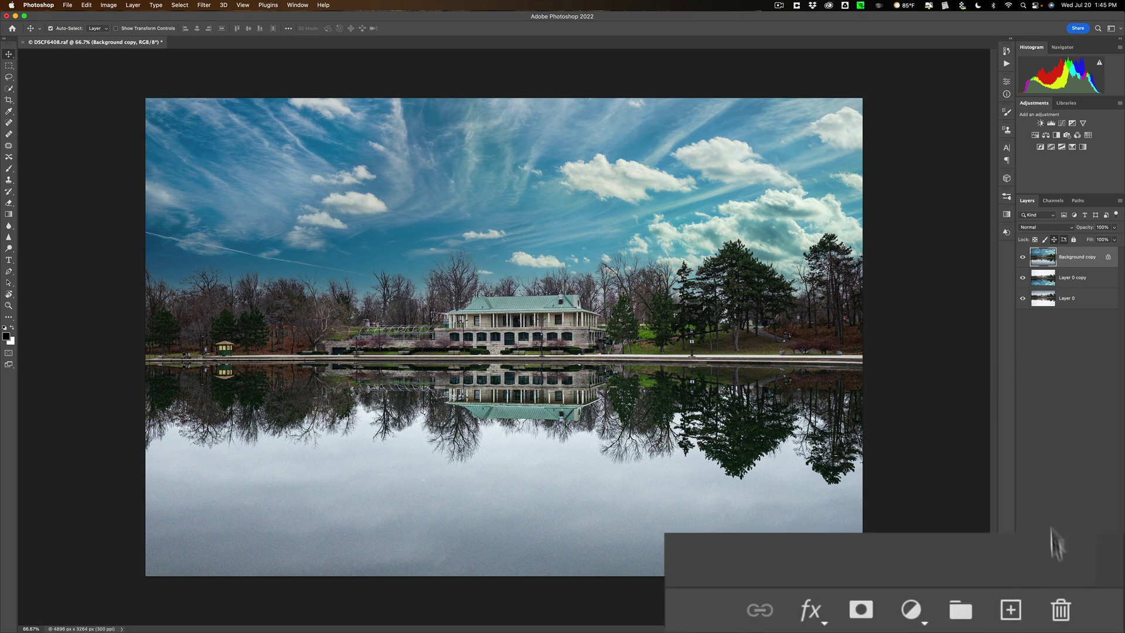
click(860, 610)
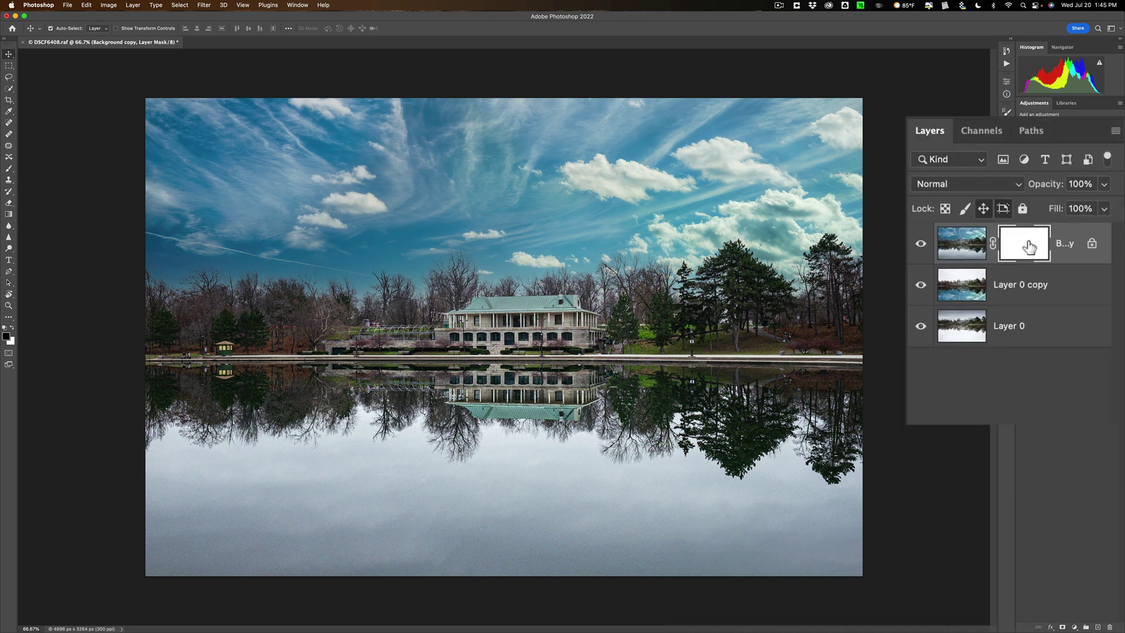
- Set up the Brush tool at 25% opacity with a larger brush size
key(b)
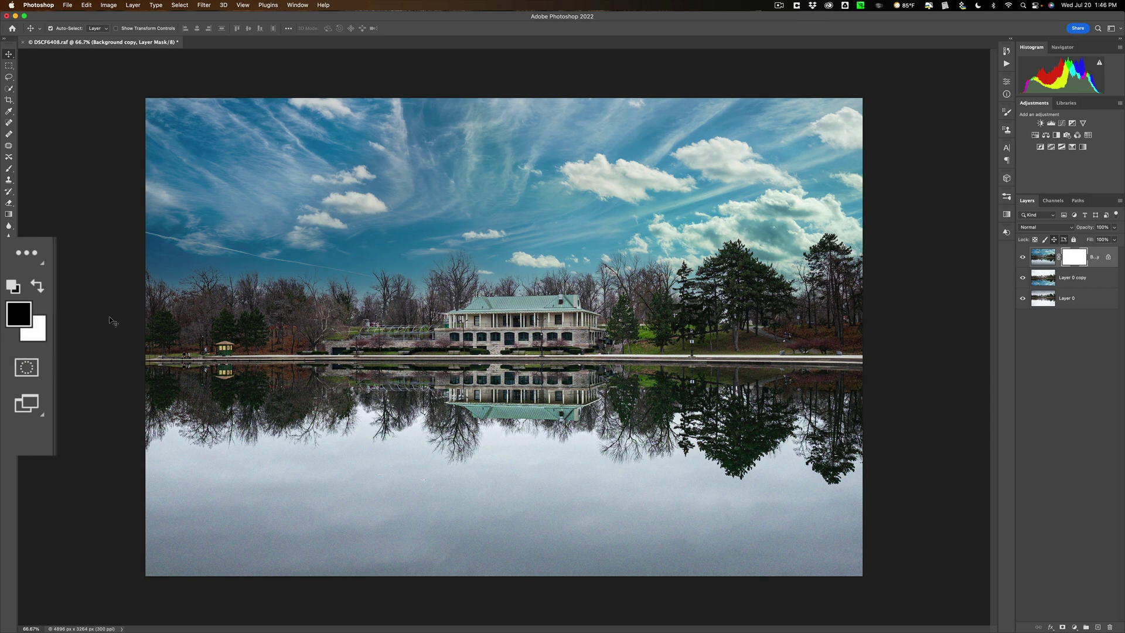
key(x)
key(x)
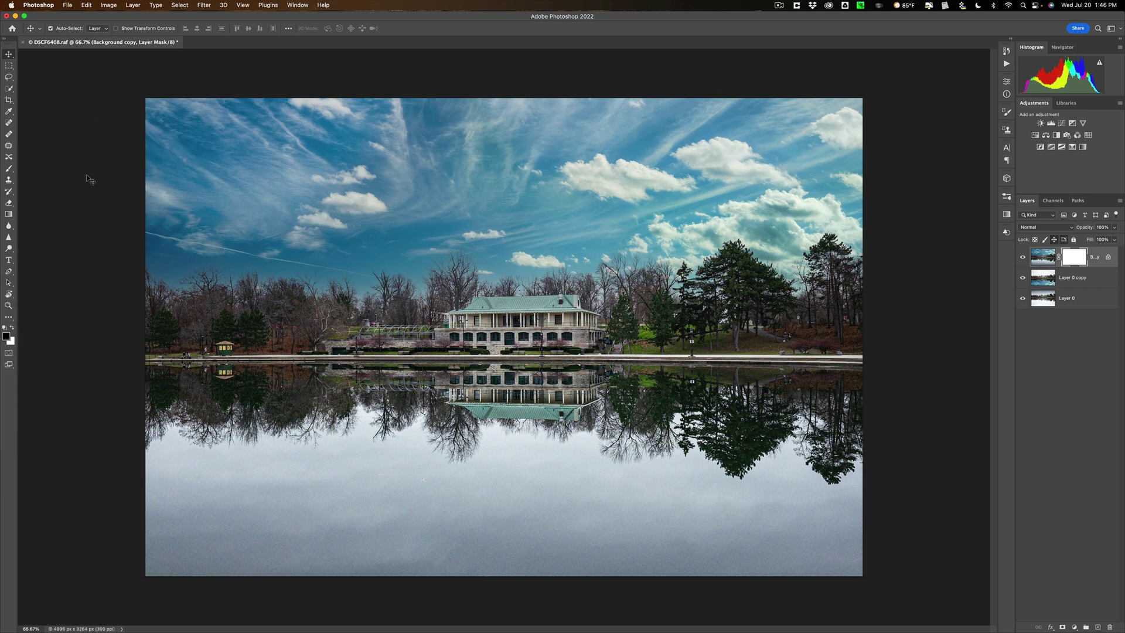
key(b)
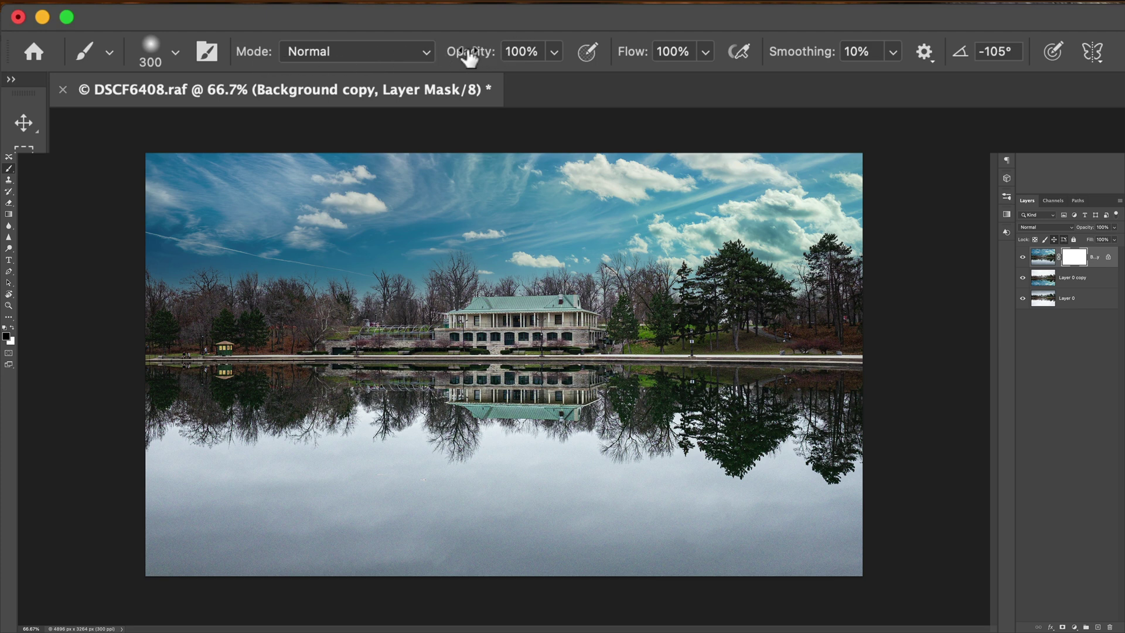
drag(467, 50, 381, 57)
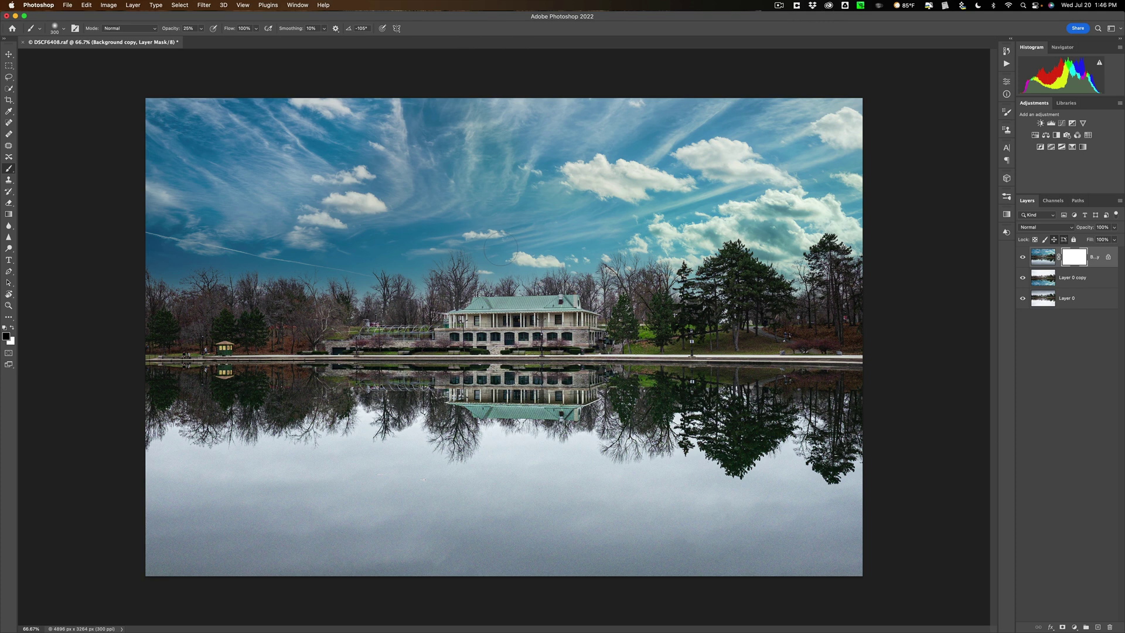
key(bracketright)
key(bracketright)
key(bracketright)
key(bracketright)
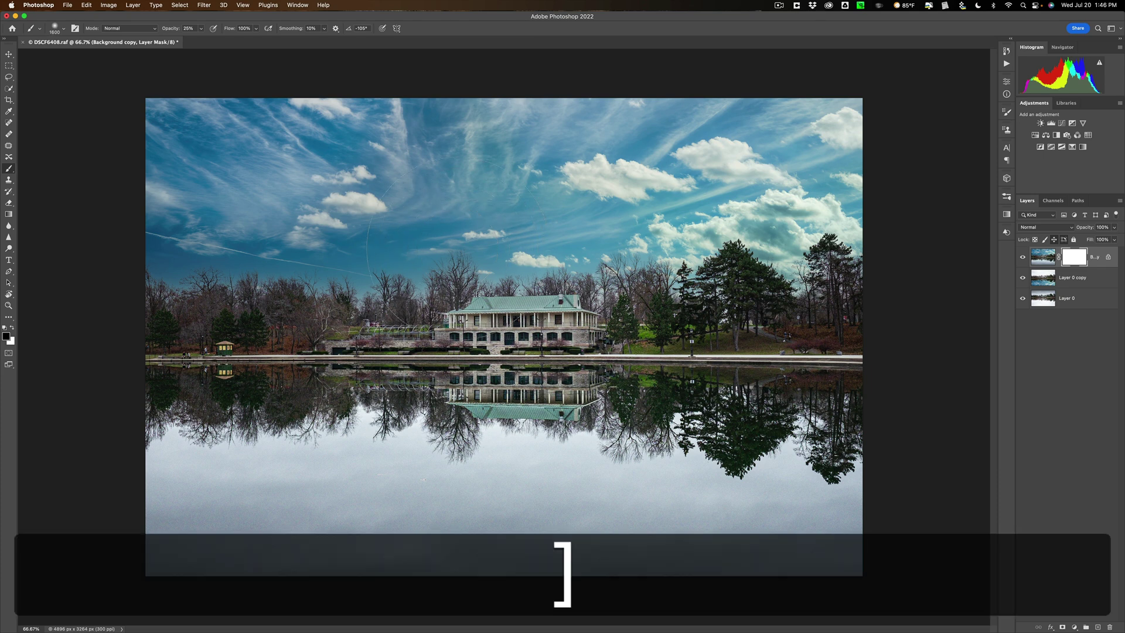
key(bracketright)
key(bracketright)
key(bracketright)
key(bracketright)
key(bracketright)
key(bracketright)
key(bracketright)
key(bracketright)
key(bracketright)
key(bracketright)
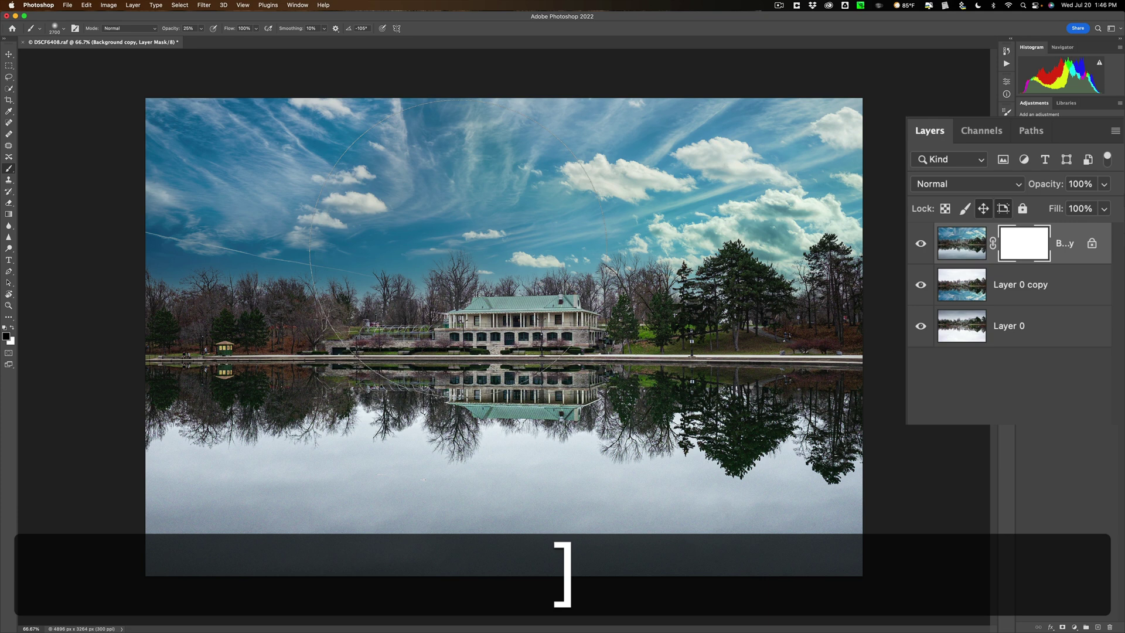
- Paint black on the Background copy mask across the lower water to reveal the cloud reflection
click(1010, 241)
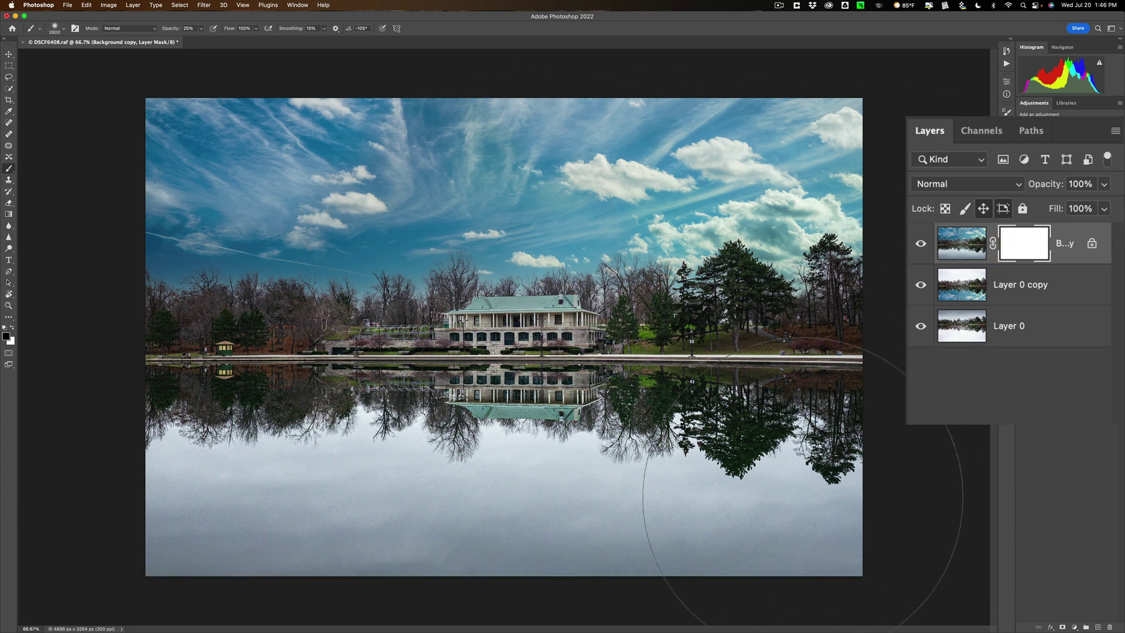
key(bracketleft)
key(bracketleft)
key(bracketleft)
key(bracketleft)
key(bracketleft)
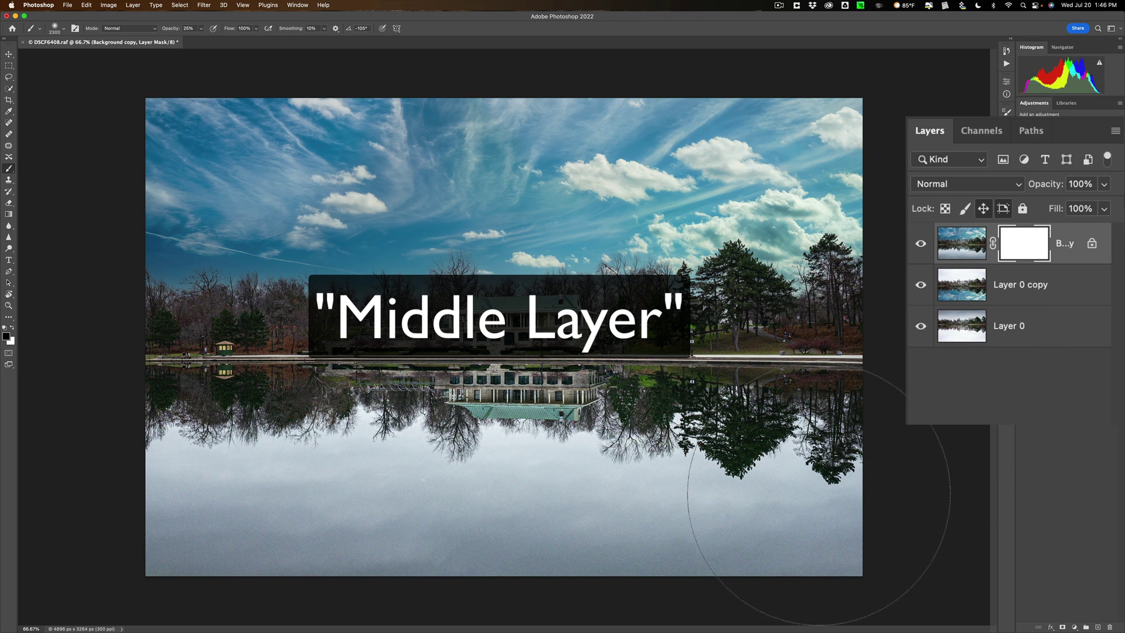
mouse_move(791, 502)
mouse_down()
mouse_move(594, 510)
mouse_move(404, 474)
mouse_move(100, 514)
mouse_up()
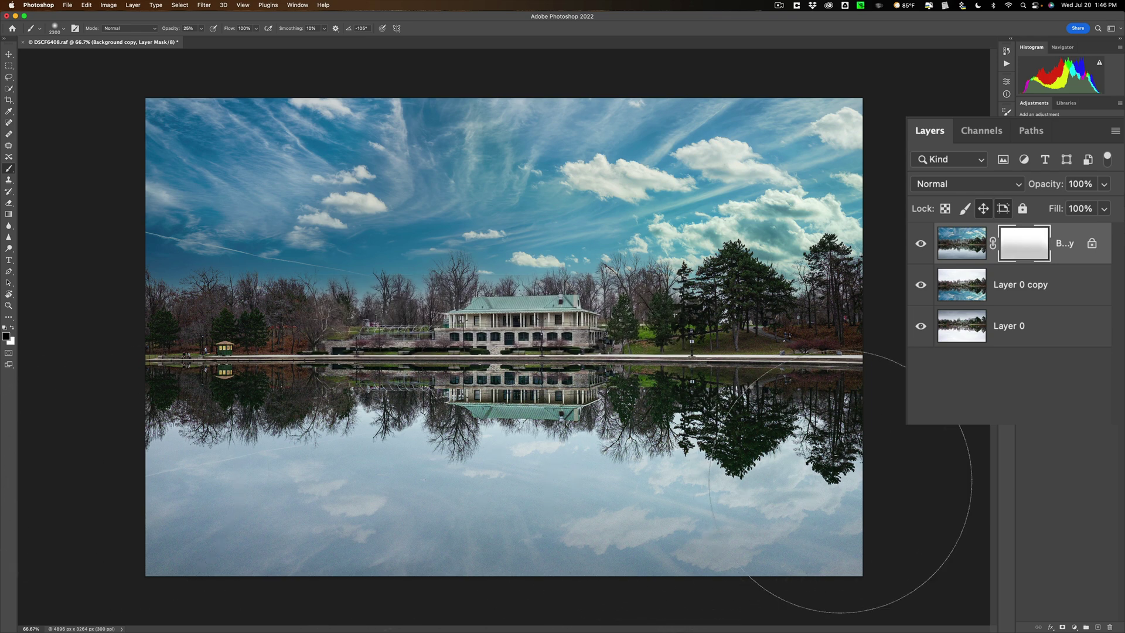
drag(844, 484, 208, 489)
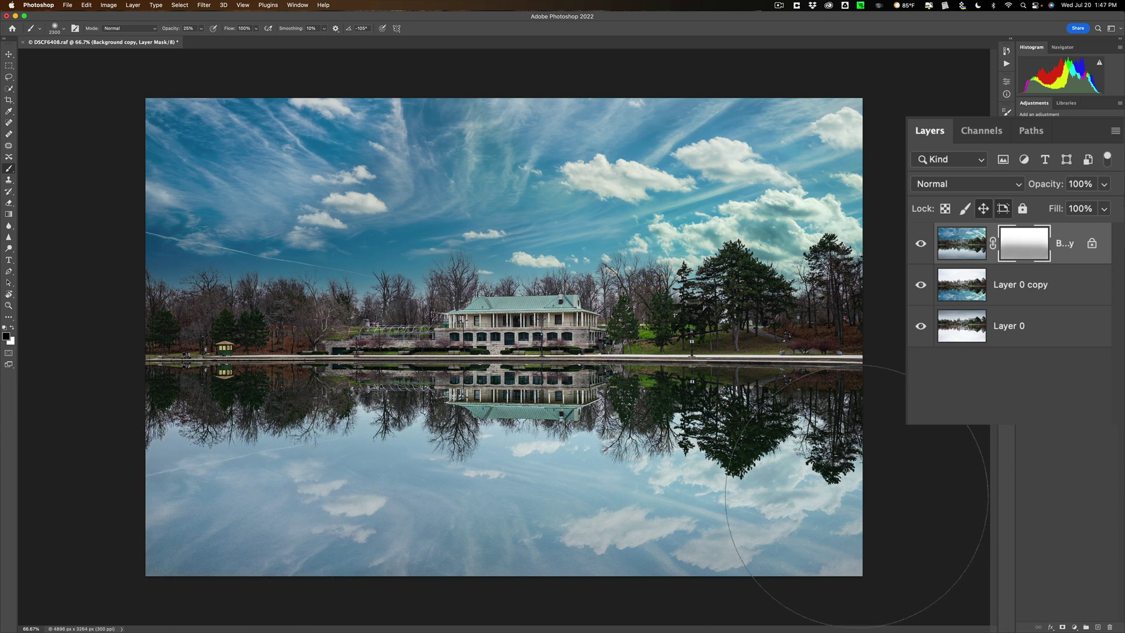
mouse_move(469, 489)
mouse_down()
mouse_move(182, 483)
mouse_move(284, 490)
mouse_up()
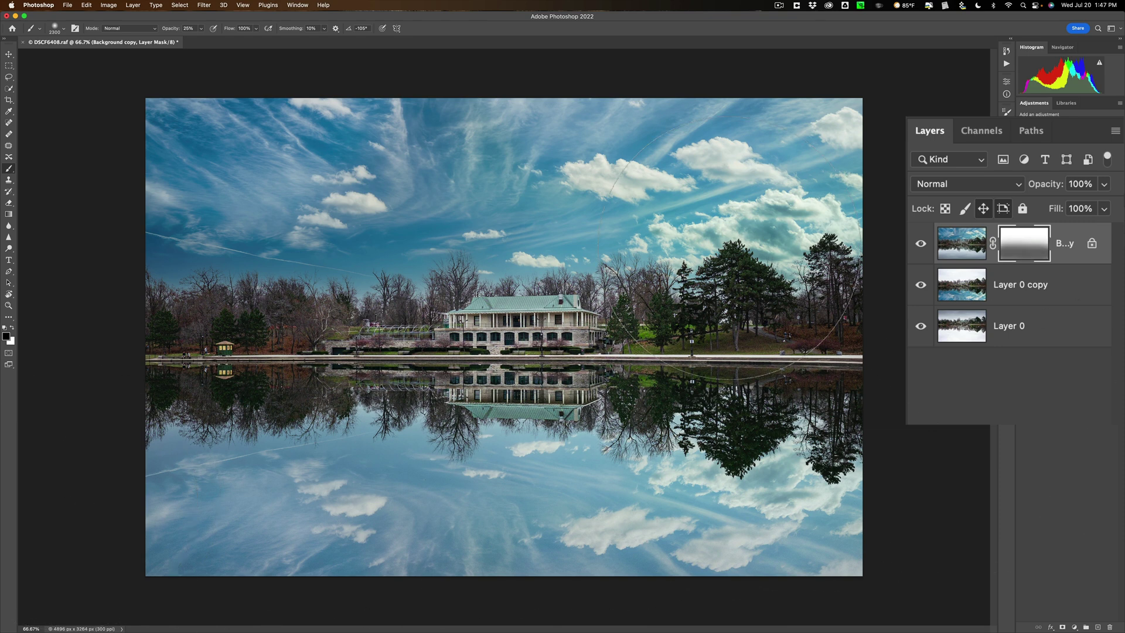
key(bracketleft)
key(bracketleft)
key(bracketleft)
key(bracketleft)
key(bracketleft)
key(bracketleft)
key(bracketleft)
key(bracketleft)
key(bracketleft)
key(bracketleft)
key(bracketleft)
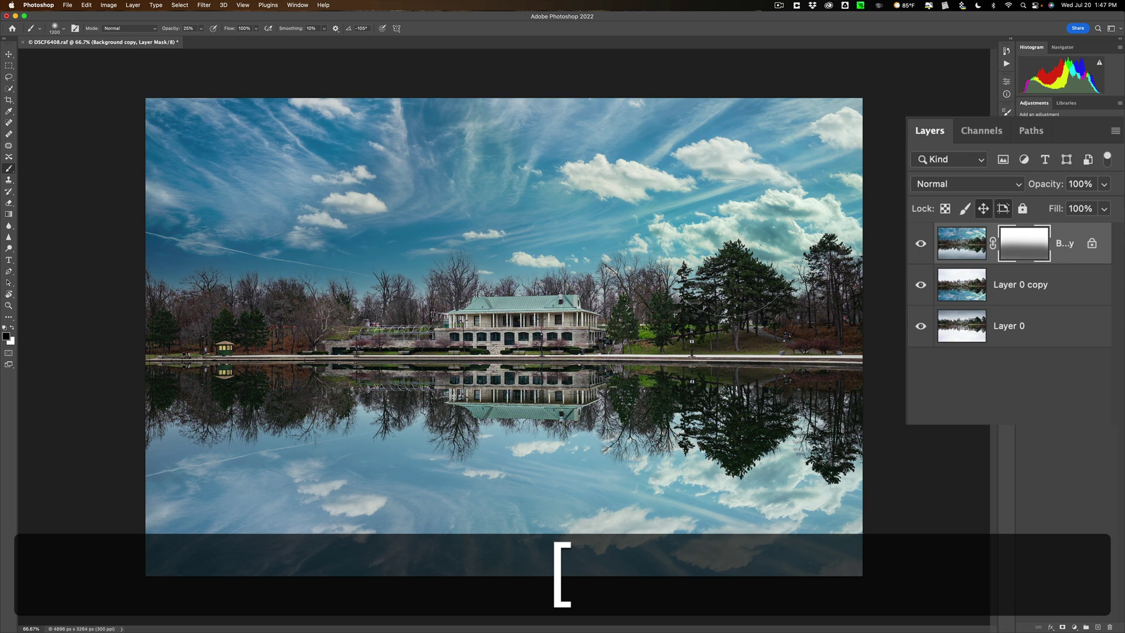
key(bracketleft)
key(bracketleft)
key(bracketleft)
key(bracketleft)
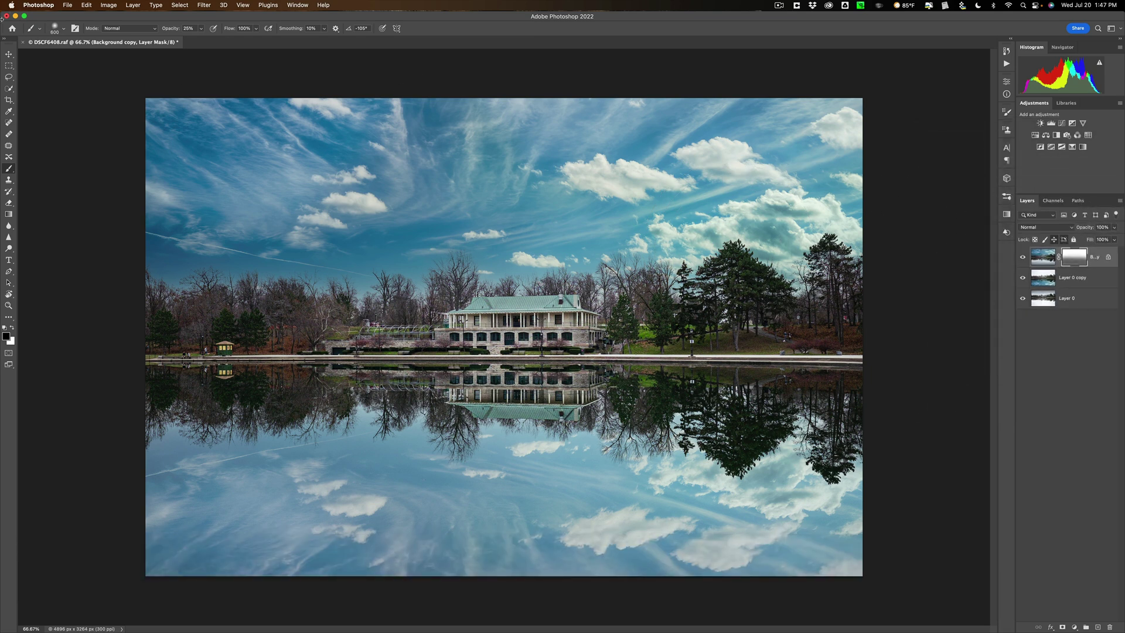
- Add a Hue/Saturation adjustment layer with Saturation set to +31
click(9, 54)
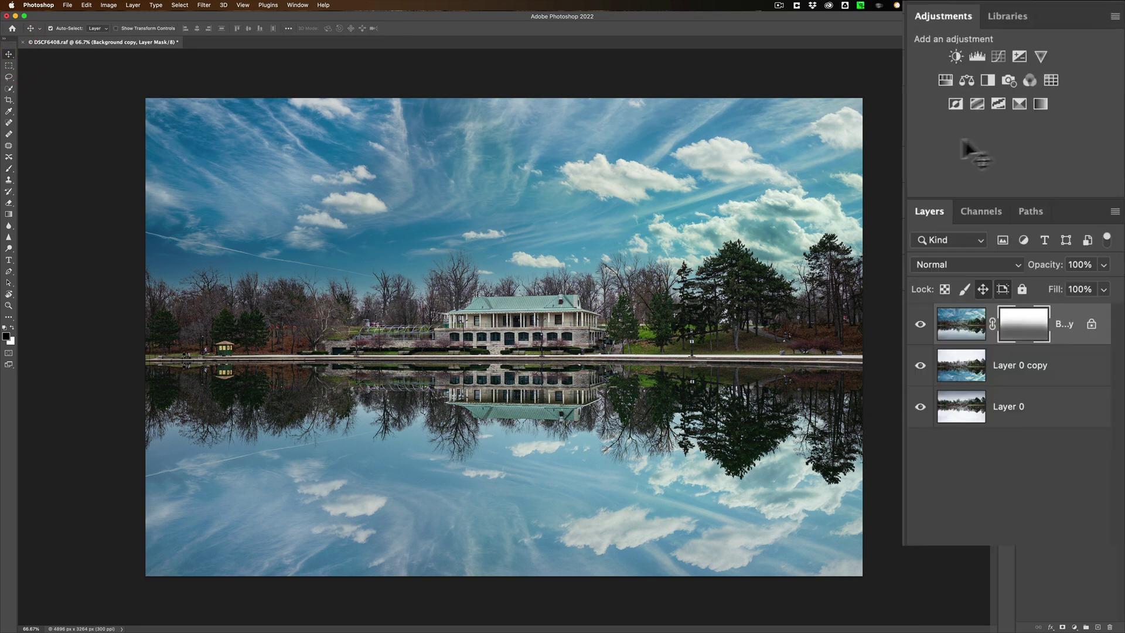
click(945, 80)
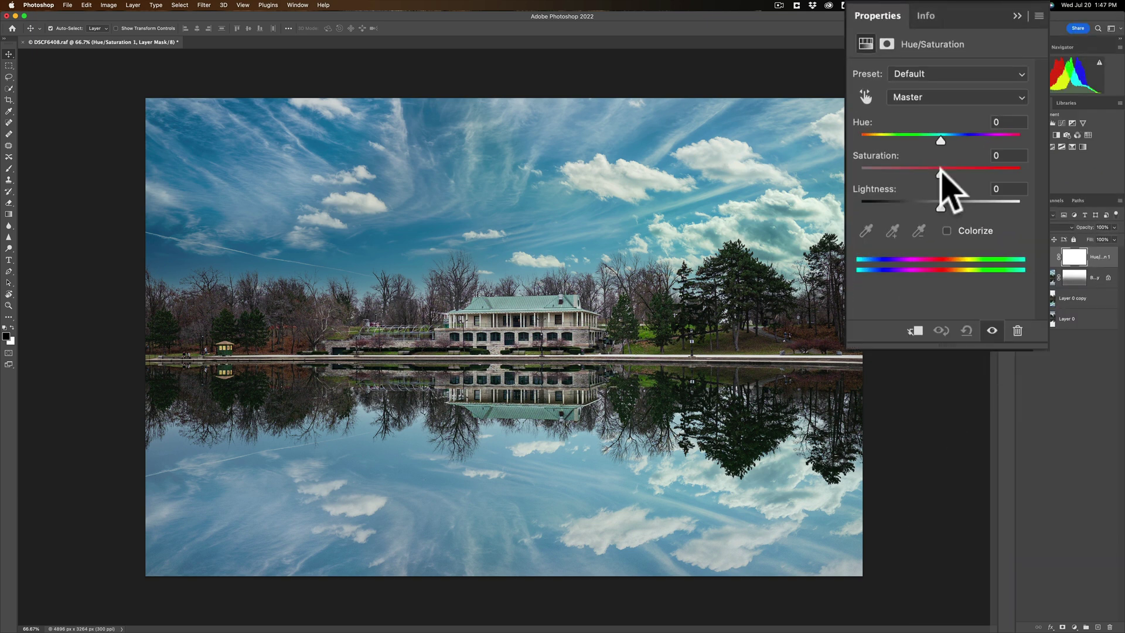
mouse_move(943, 154)
mouse_down()
mouse_move(983, 153)
mouse_move(950, 153)
mouse_up()
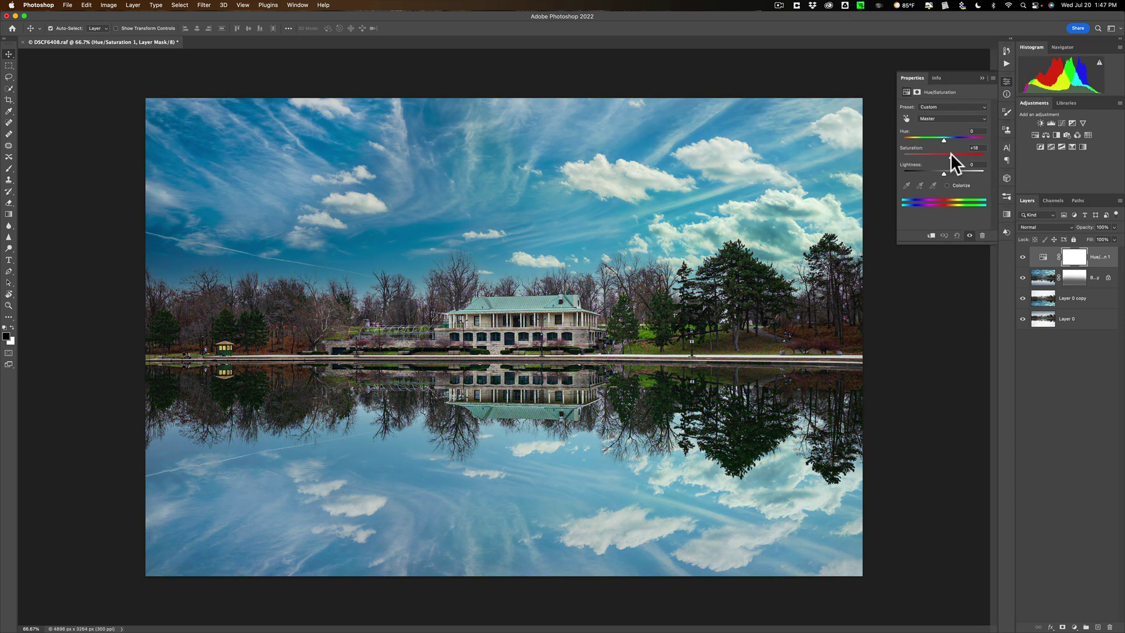
click(983, 77)
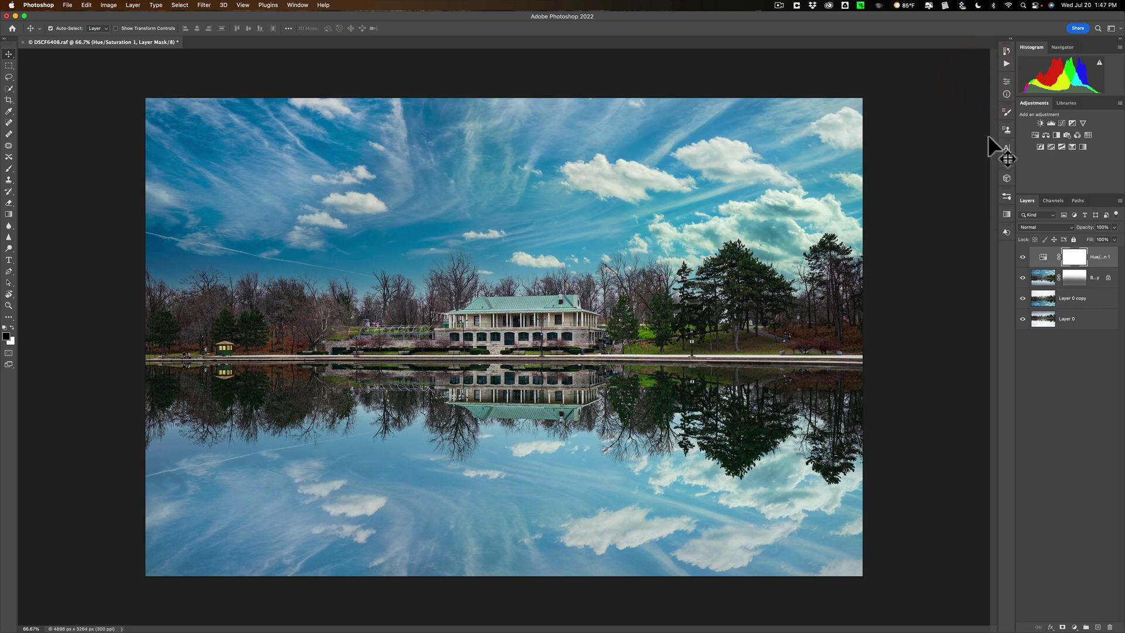